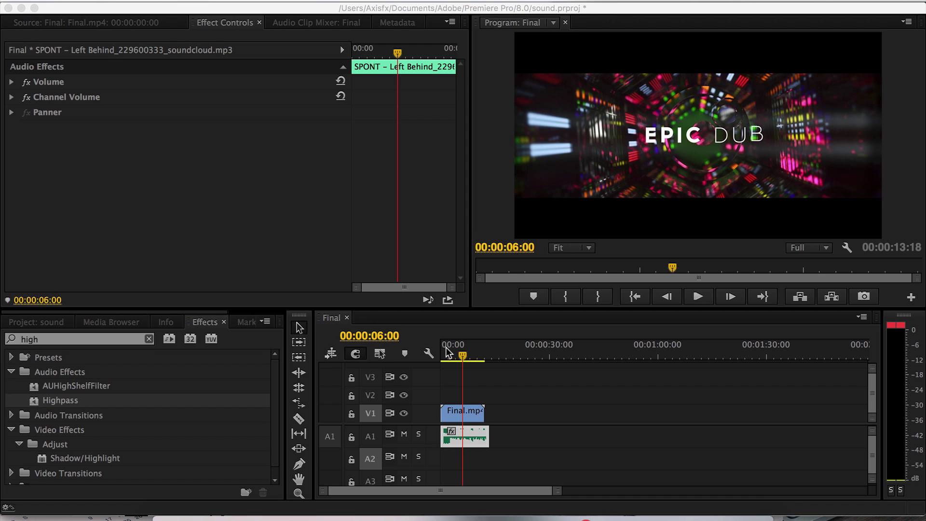
# Step: Clear 'high' from the Effects search and leave no timeline clips selected
pyautogui.click(149, 339)
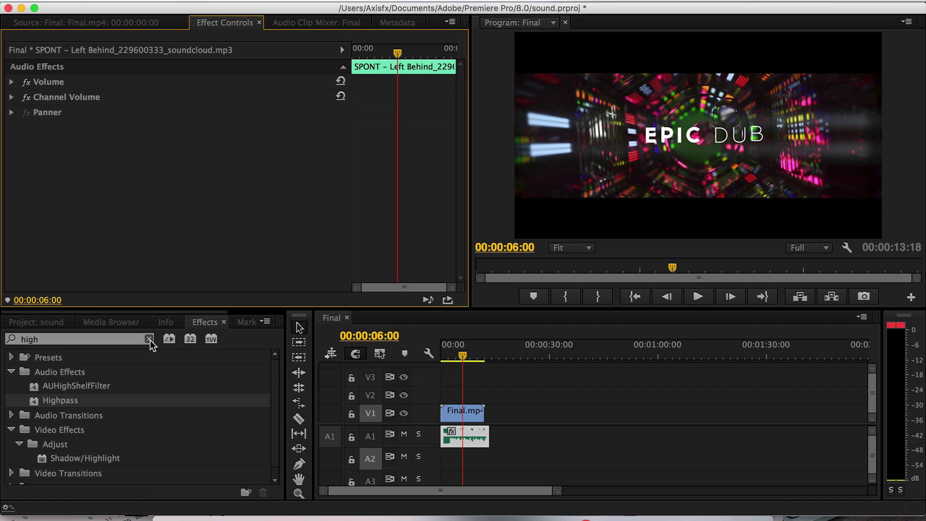
pyautogui.click(521, 410)
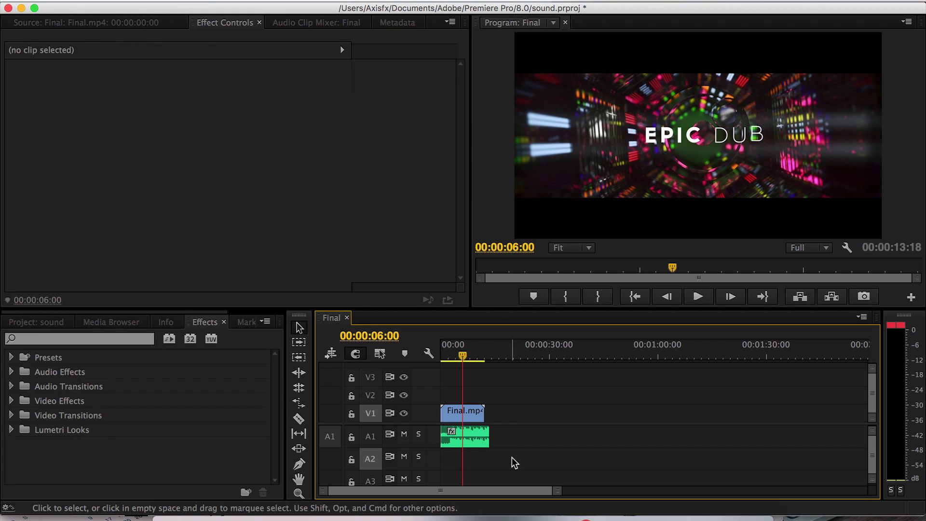
pyautogui.moveTo(513, 458)
pyautogui.mouseDown()
pyautogui.moveTo(427, 372)
pyautogui.moveTo(526, 458)
pyautogui.mouseUp()
pyautogui.click(523, 384)
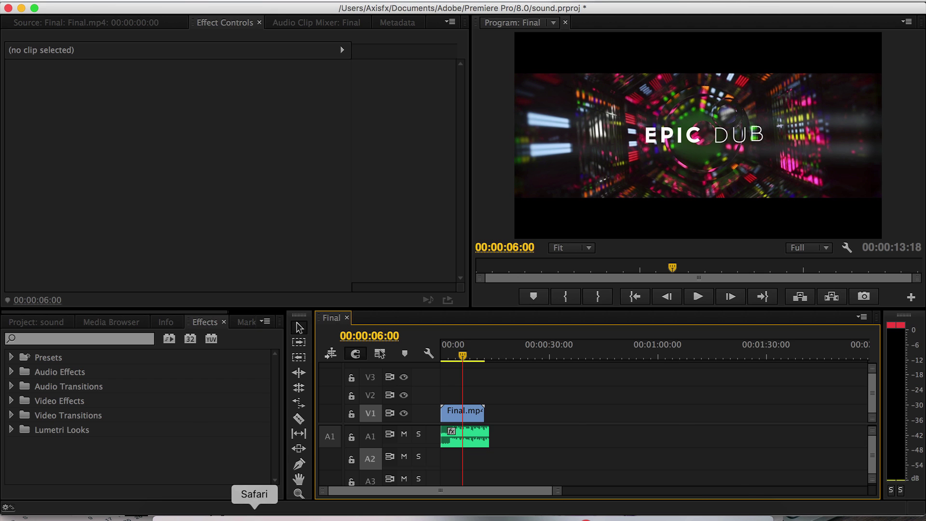
pyautogui.click(254, 515)
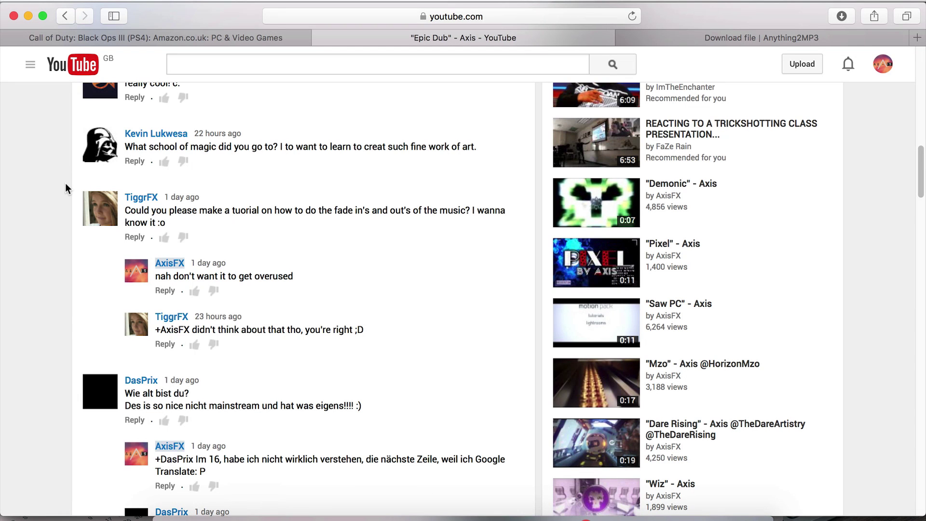
pyautogui.moveTo(65, 184)
pyautogui.mouseDown()
pyautogui.moveTo(67, 159)
pyautogui.moveTo(72, 193)
pyautogui.mouseUp()
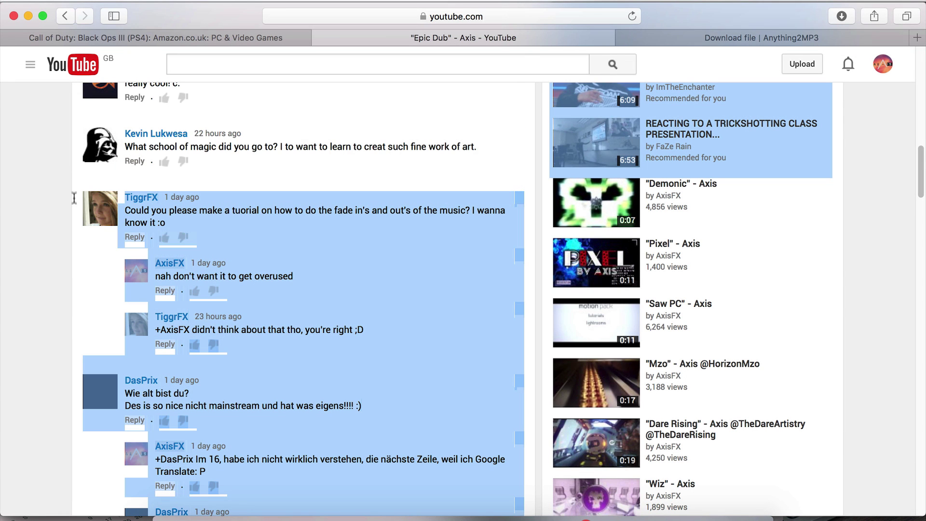
pyautogui.click(65, 192)
pyautogui.moveTo(114, 275); pyautogui.dragTo(251, 293)
pyautogui.click(251, 293)
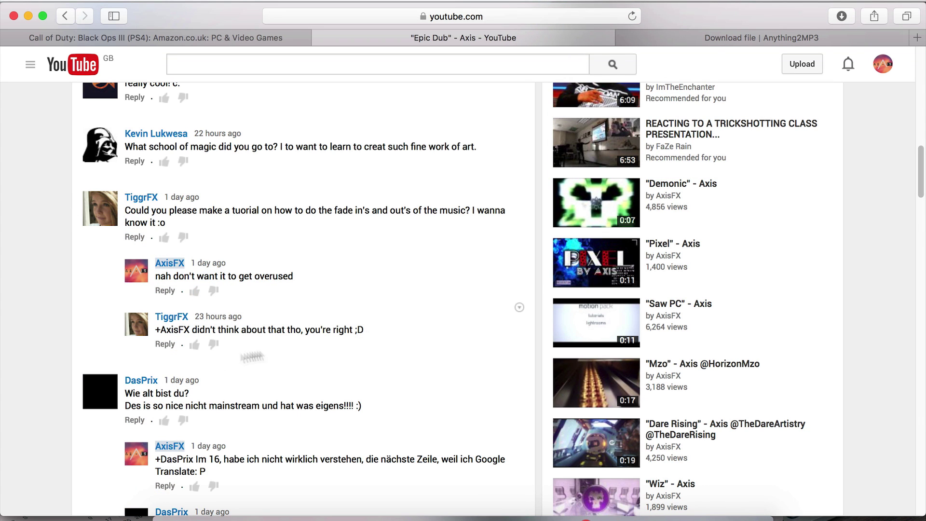
pyautogui.moveTo(279, 365); pyautogui.dragTo(105, 304)
pyautogui.click(105, 305)
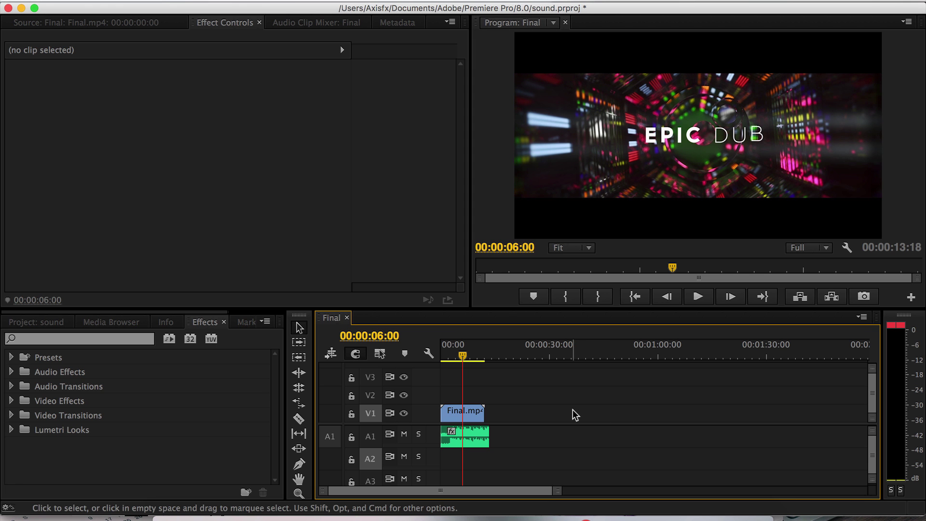
# Step: Play the SPONT music clip on A1 from the sequence start, then return the playhead to 00:00:00:00
pyautogui.click(480, 438)
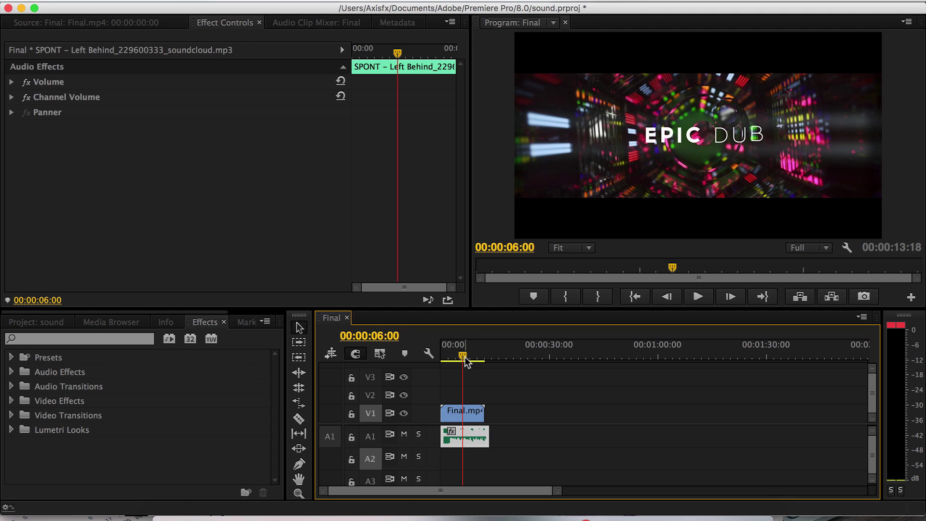
pyautogui.moveTo(467, 359); pyautogui.dragTo(469, 358)
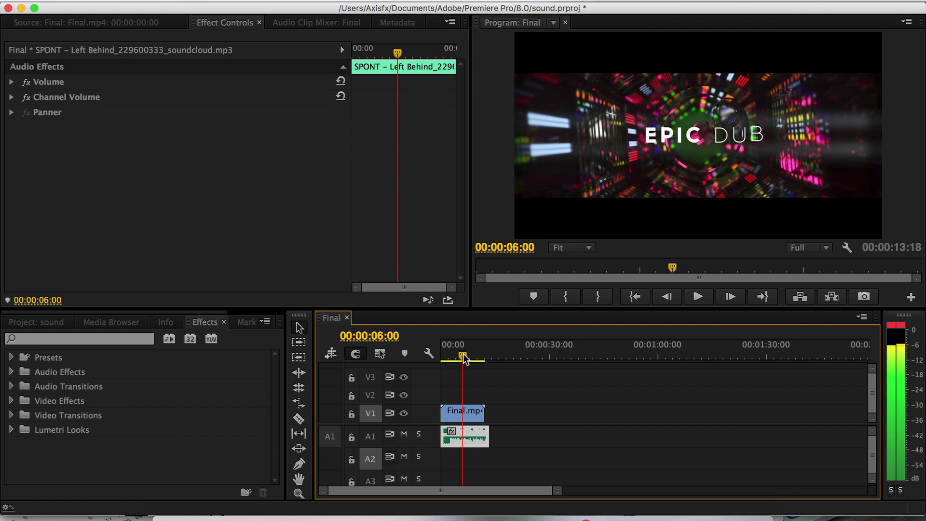
pyautogui.press('Home')
pyautogui.press('space')
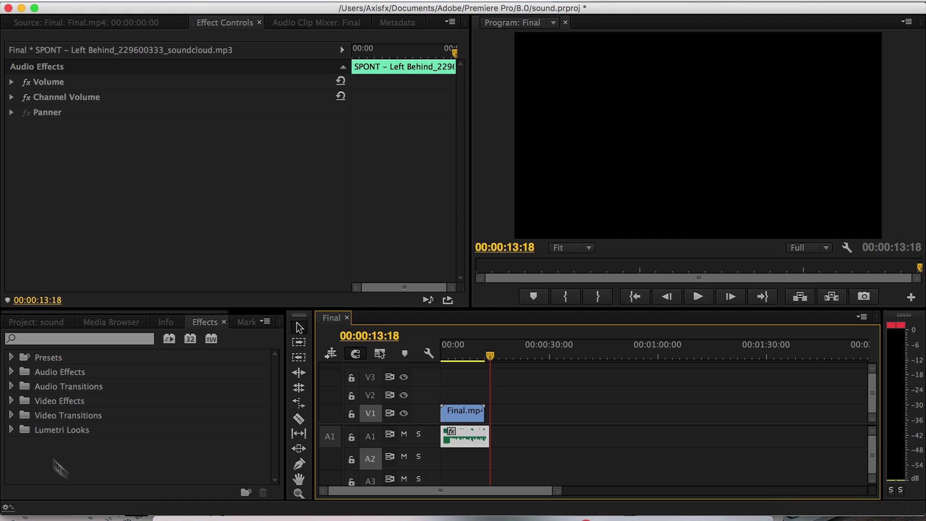
pyautogui.moveTo(481, 359); pyautogui.dragTo(425, 355)
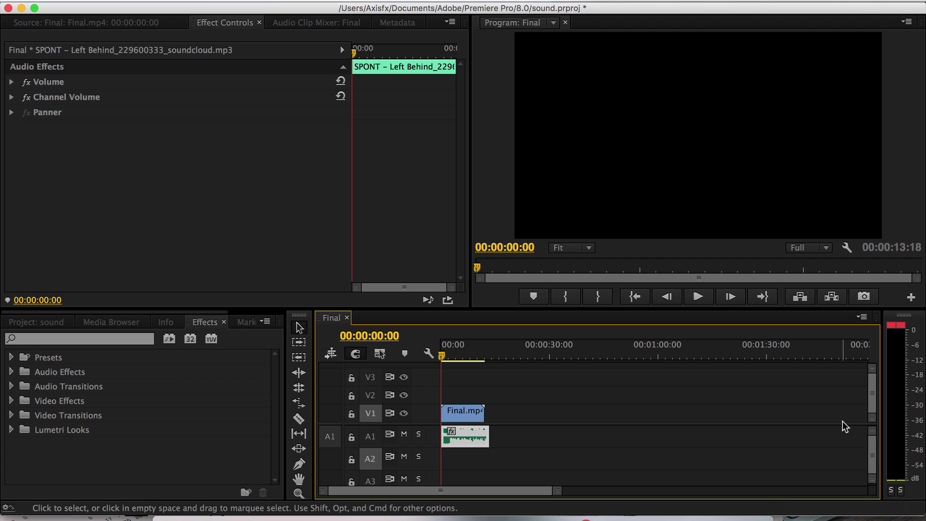
pyautogui.moveTo(872, 455)
pyautogui.mouseDown()
pyautogui.moveTo(872, 469)
pyautogui.moveTo(873, 449)
pyautogui.mouseUp()
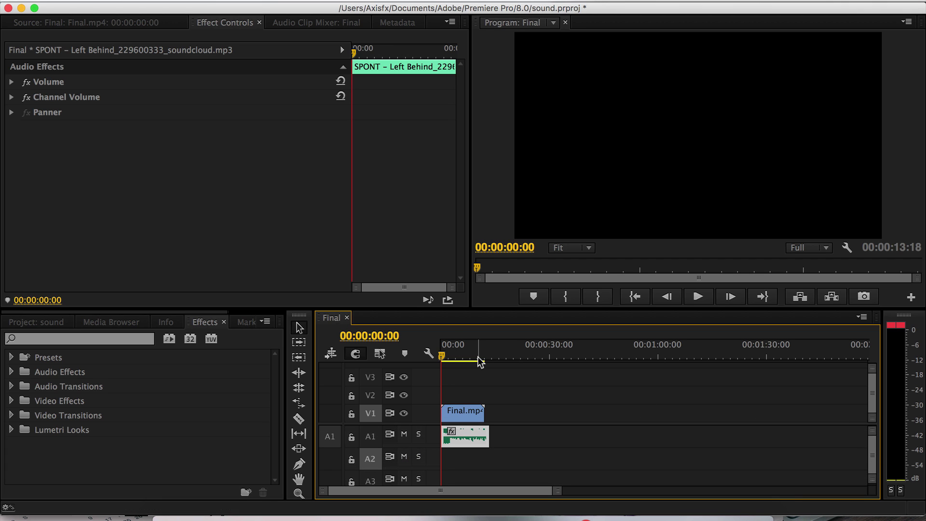
pyautogui.click(74, 339)
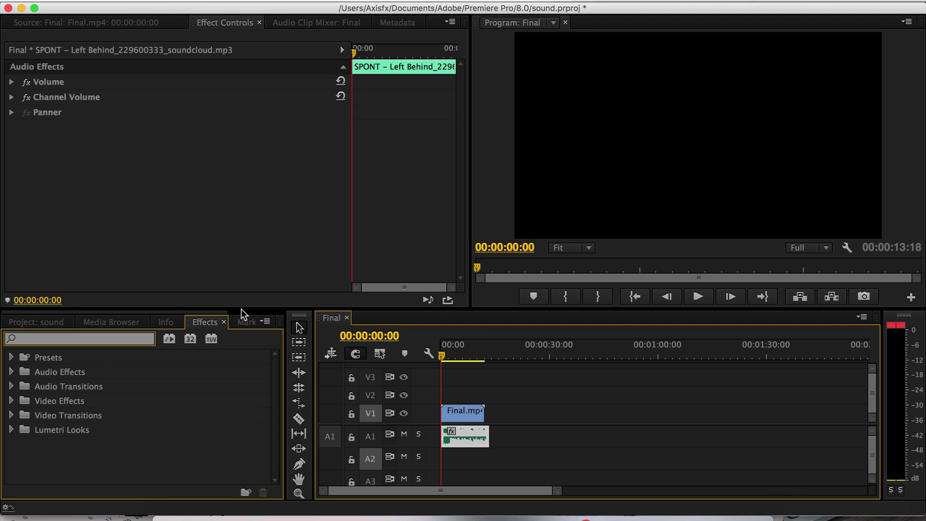
# Step: Search 'low', add Lowpass to the A1 SPONT clip, and preview the filtered music from the start
pyautogui.write('low')
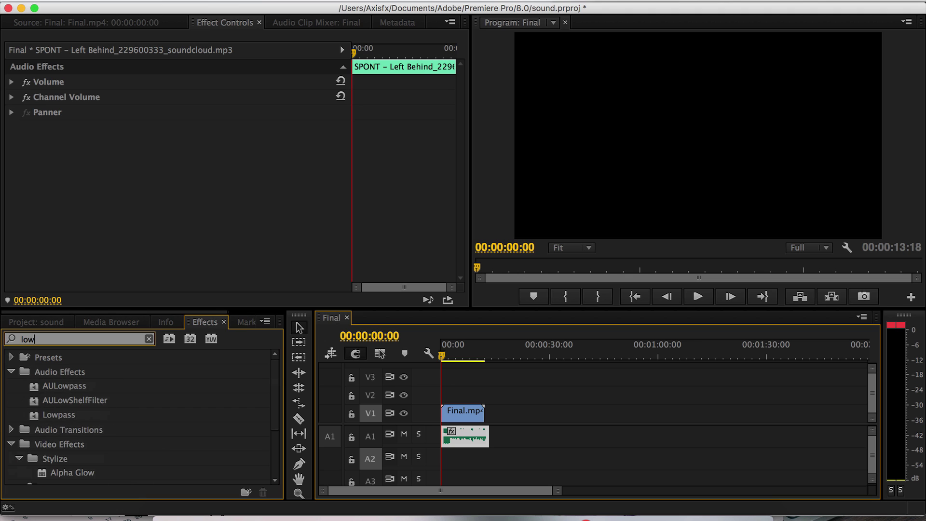
pyautogui.moveTo(57, 418); pyautogui.dragTo(467, 436)
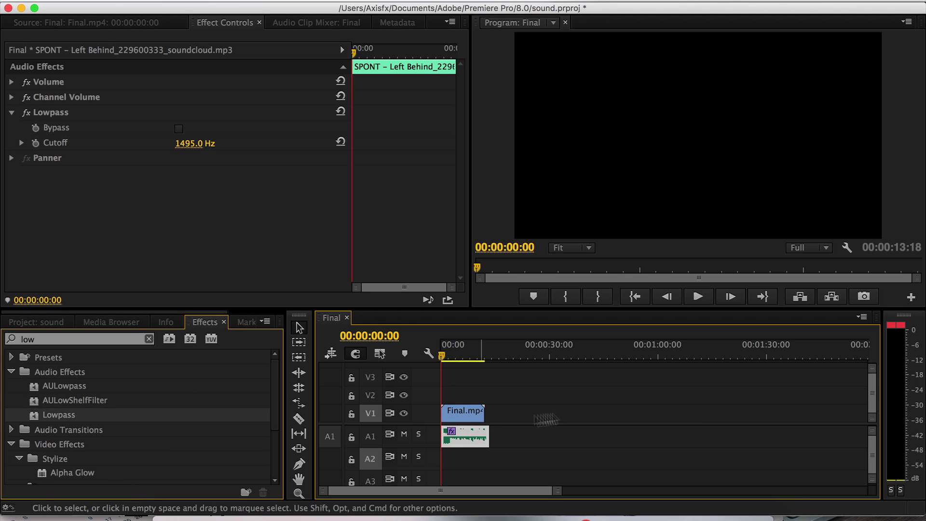
pyautogui.click(579, 415)
pyautogui.click(470, 436)
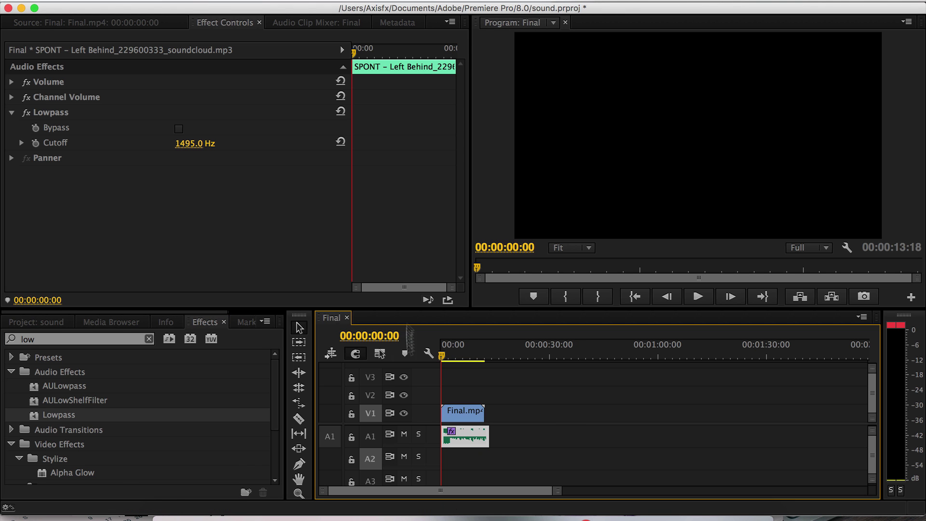
pyautogui.press('space')
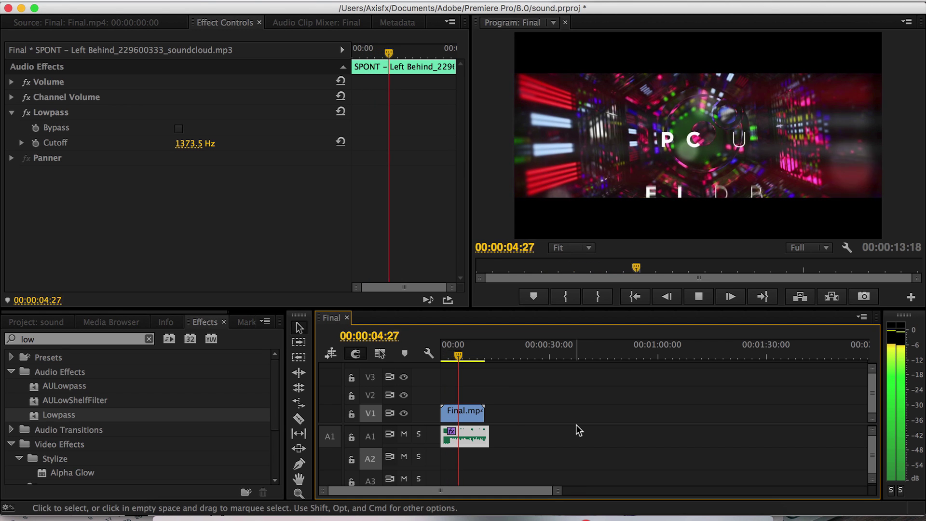
pyautogui.press('space')
pyautogui.moveTo(468, 356); pyautogui.dragTo(421, 355)
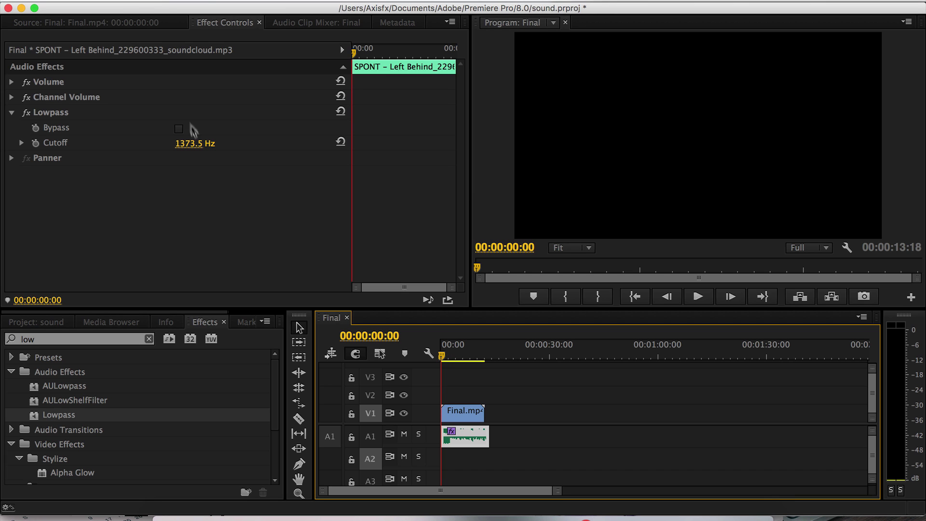
pyautogui.click(194, 142)
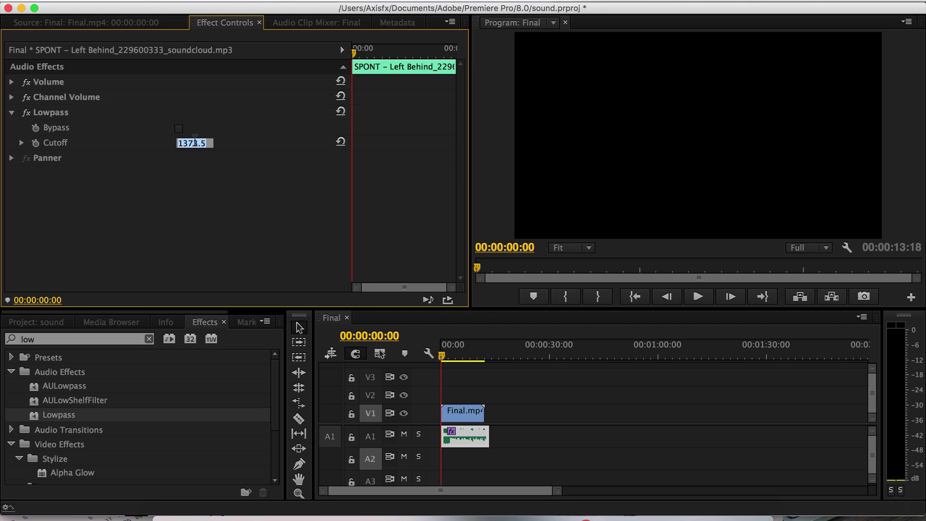
pyautogui.write('10')
pyautogui.press('Return')
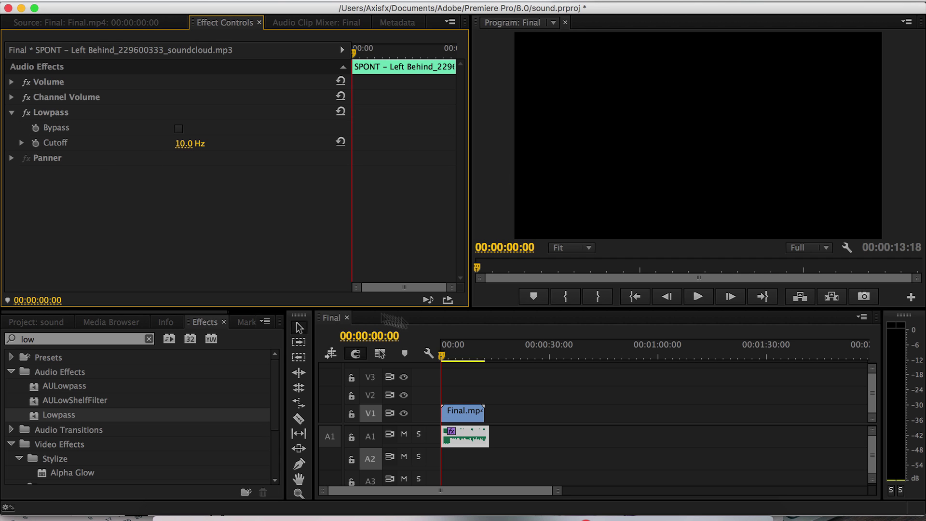
pyautogui.press('space')
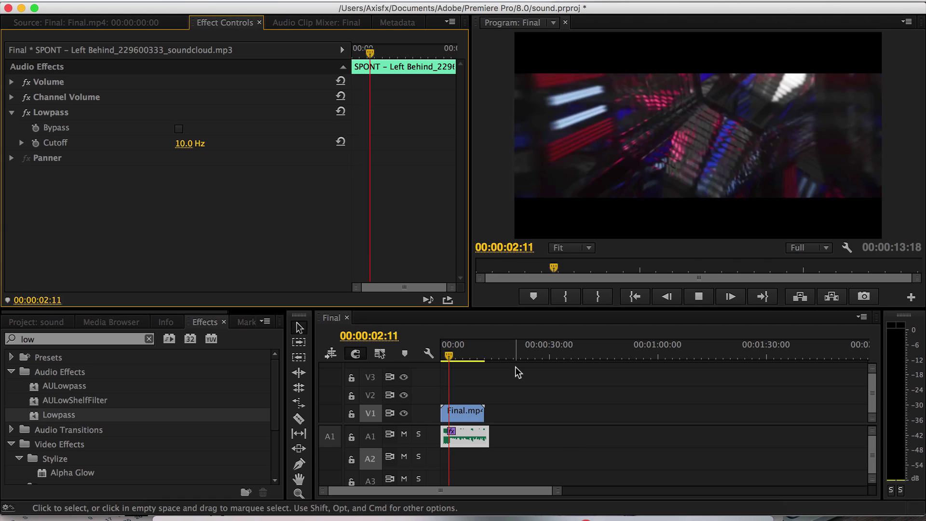
pyautogui.click(381, 353)
pyautogui.press('Home')
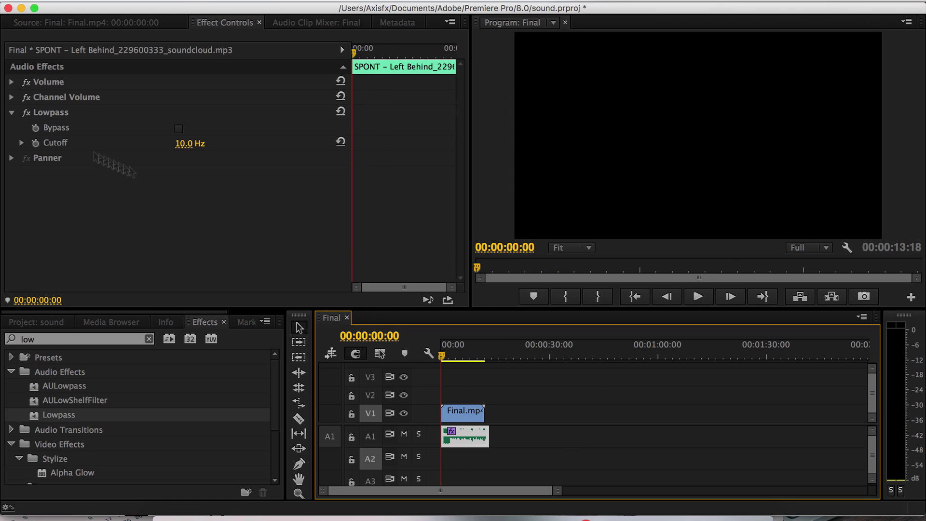
pyautogui.click(12, 83)
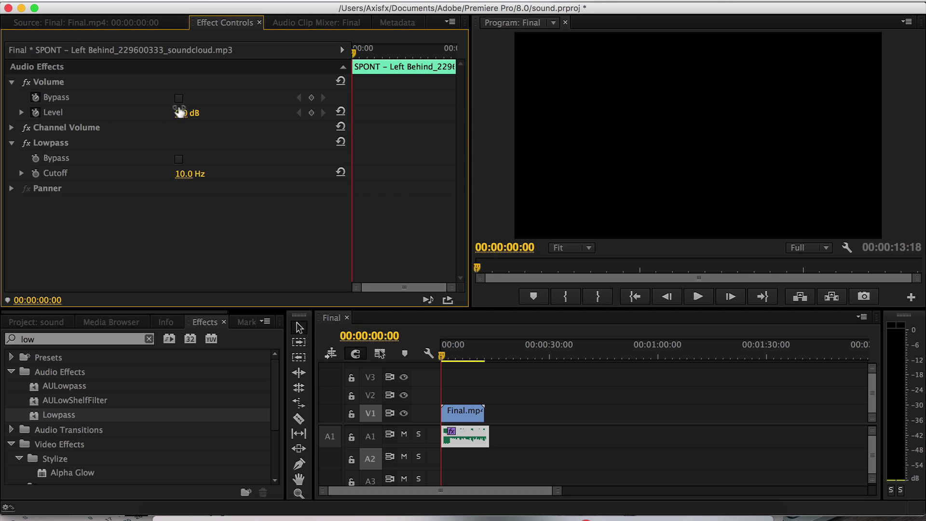
pyautogui.click(195, 111)
pyautogui.click(247, 142)
pyautogui.click(12, 83)
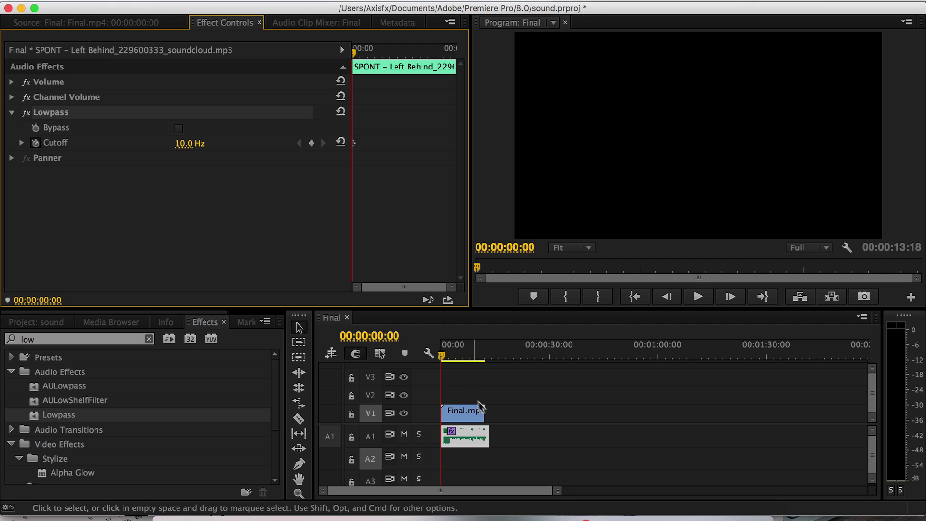
# Step: At 00:00:02:24, keyframe the Lowpass Cutoff up to 21838.7 Hz
pyautogui.moveTo(450, 359); pyautogui.dragTo(451, 359)
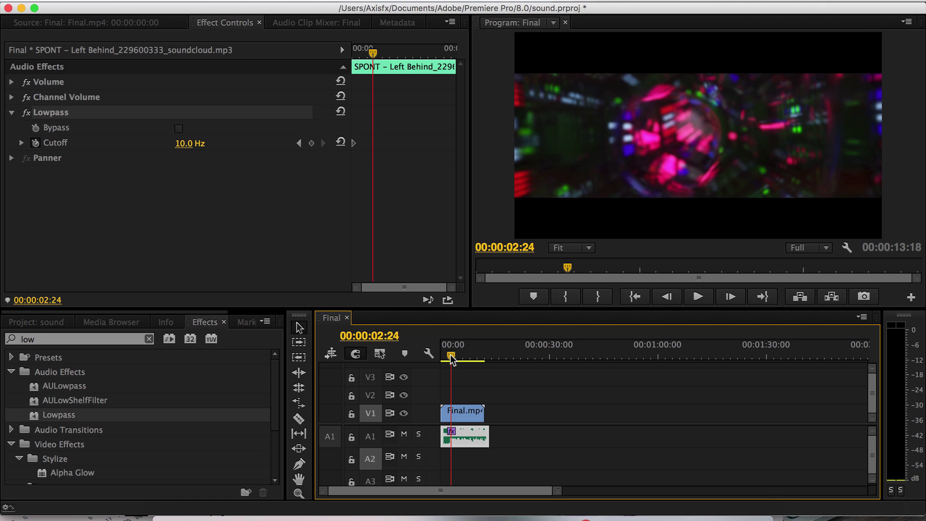
pyautogui.click(181, 143)
pyautogui.write('123485')
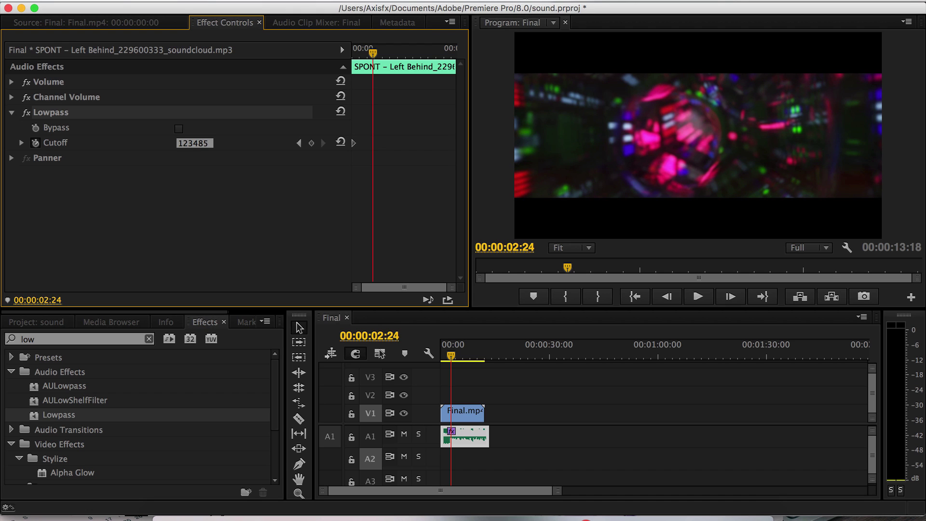
pyautogui.press('Return')
pyautogui.moveTo(188, 144)
pyautogui.mouseDown()
pyautogui.moveTo(213, 144)
pyautogui.moveTo(192, 141)
pyautogui.mouseUp()
pyautogui.moveTo(180, 143)
pyautogui.mouseDown()
pyautogui.moveTo(212, 143)
pyautogui.moveTo(190, 140)
pyautogui.mouseUp()
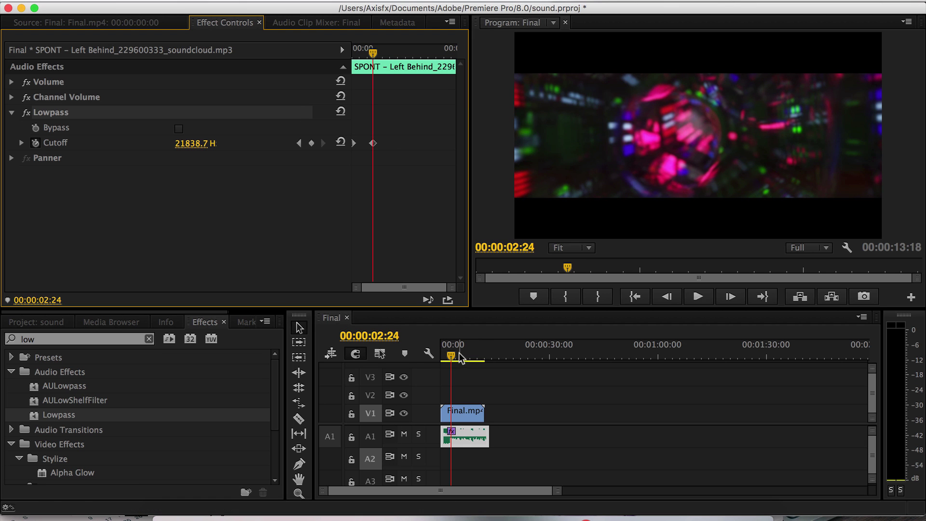
# Step: Play back the filtered fade-in from the sequence start
pyautogui.moveTo(459, 357); pyautogui.dragTo(441, 357)
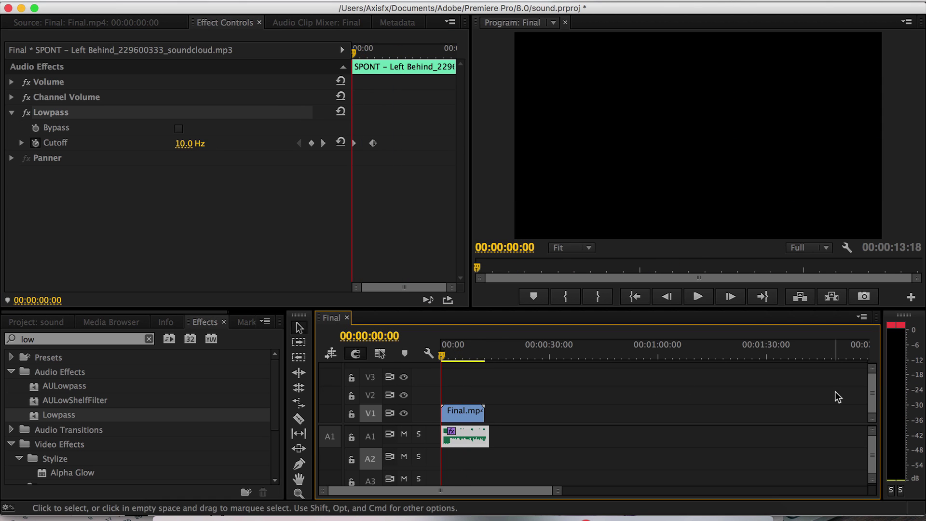
pyautogui.press('space')
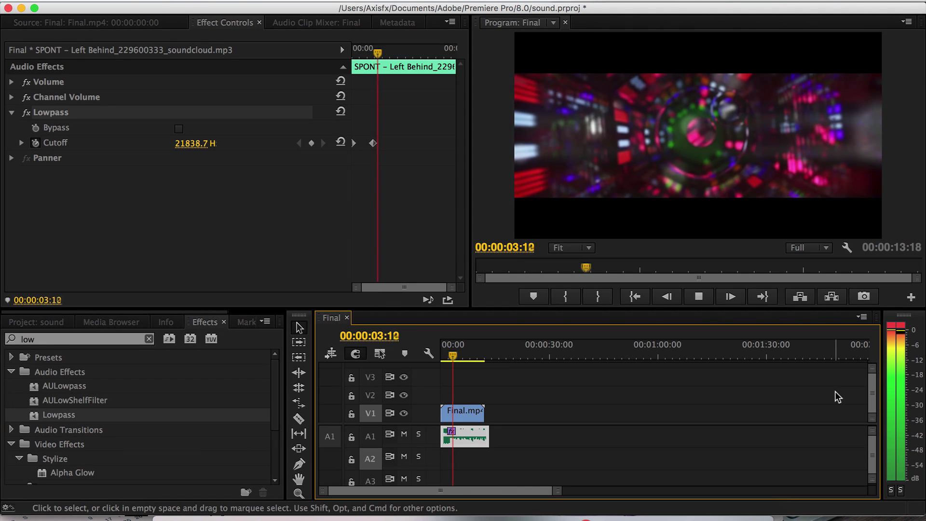
pyautogui.press('space')
# Step: Add a Cutoff keyframe at 00:00:10:18 and a 10 Hz keyframe near the clip's end, then preview from 09:18
pyautogui.moveTo(457, 349); pyautogui.dragTo(480, 347)
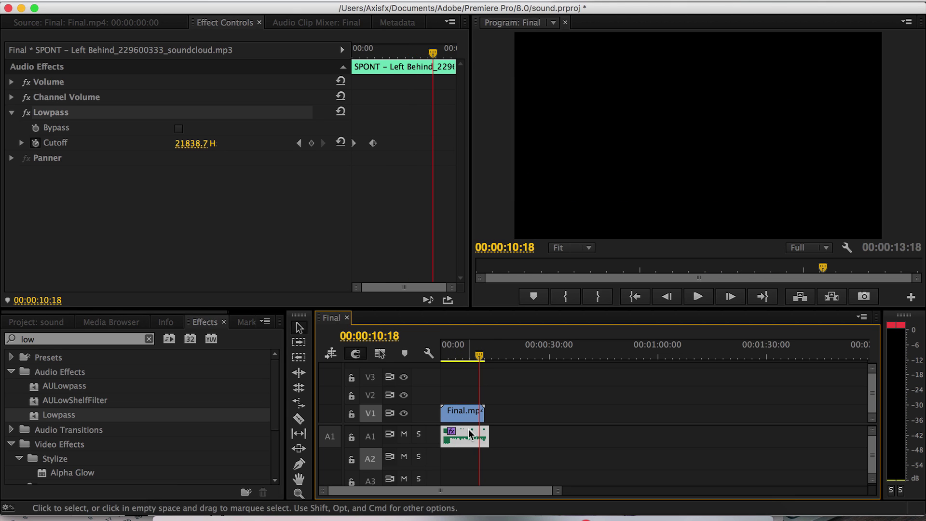
pyautogui.click(311, 144)
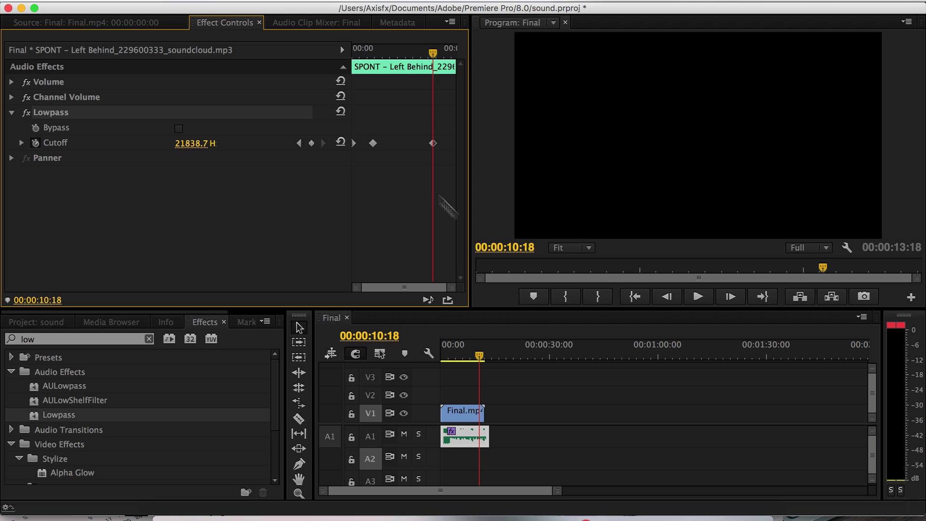
pyautogui.moveTo(484, 349); pyautogui.dragTo(488, 349)
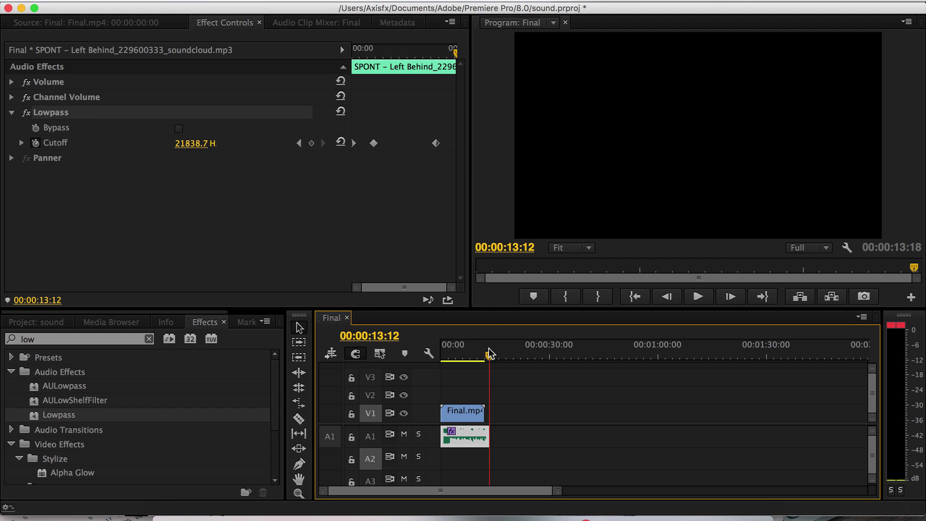
pyautogui.click(193, 143)
pyautogui.write('10')
pyautogui.press('Return')
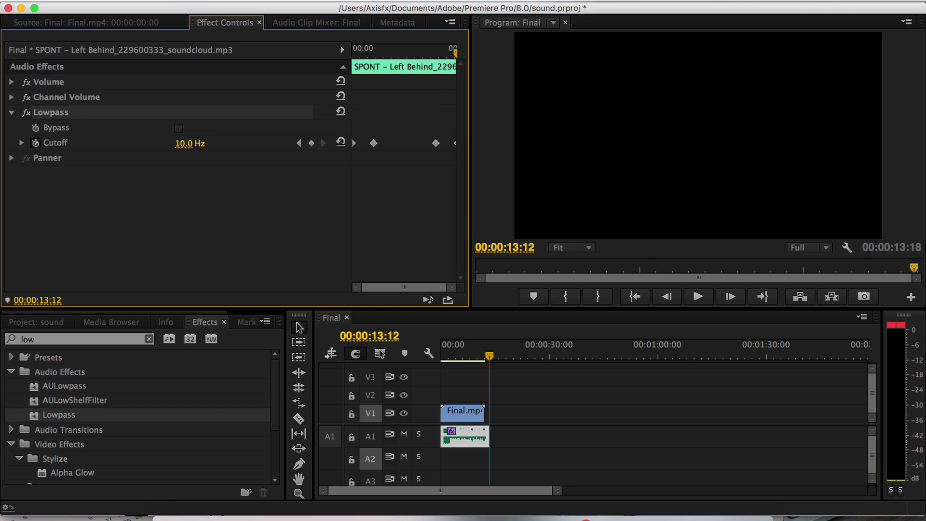
pyautogui.click(476, 356)
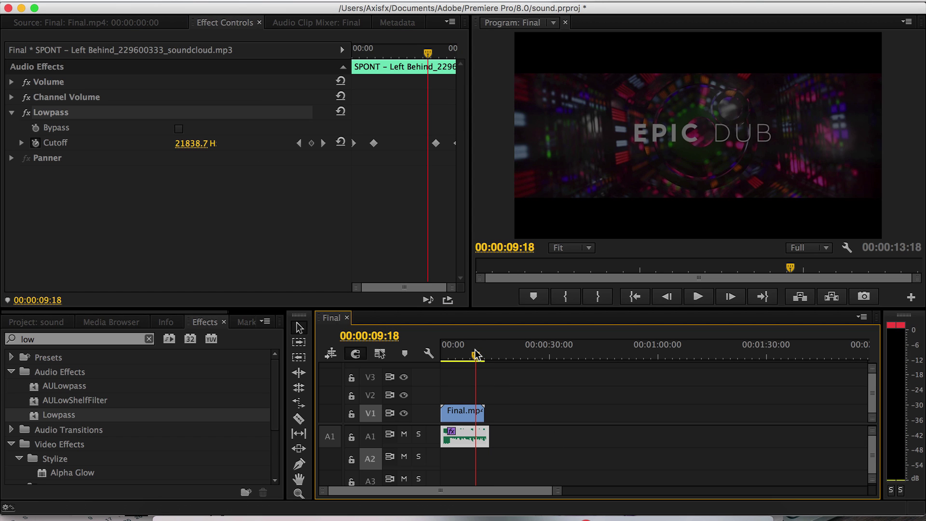
pyautogui.press('space')
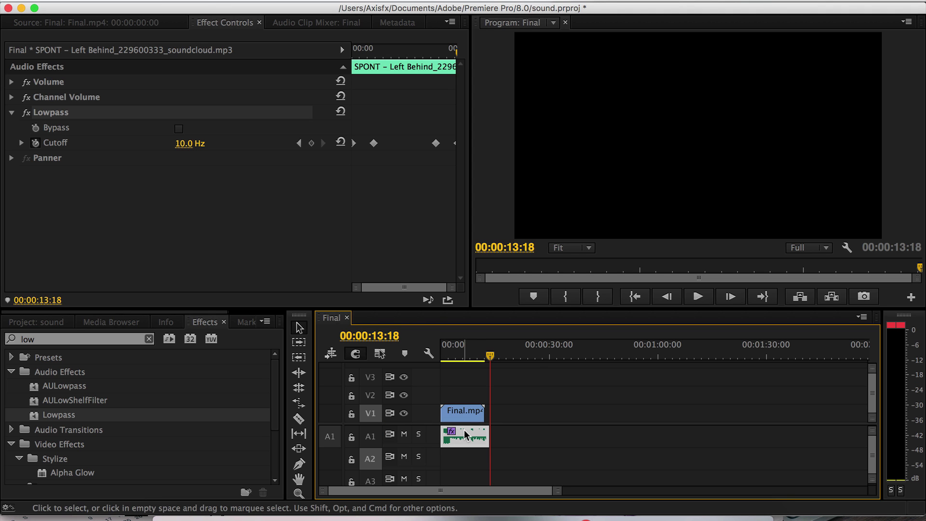
# Step: Paste the filtered SPONT clip onto A2 aligned at 00:00, solo A2, and save with Cmd+S
pyautogui.press('cmd+v')
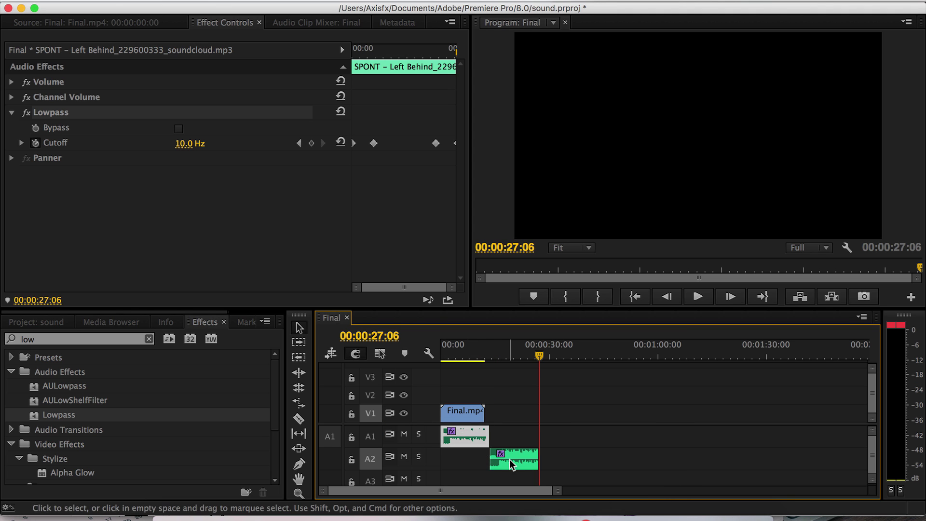
pyautogui.moveTo(521, 456); pyautogui.dragTo(427, 456)
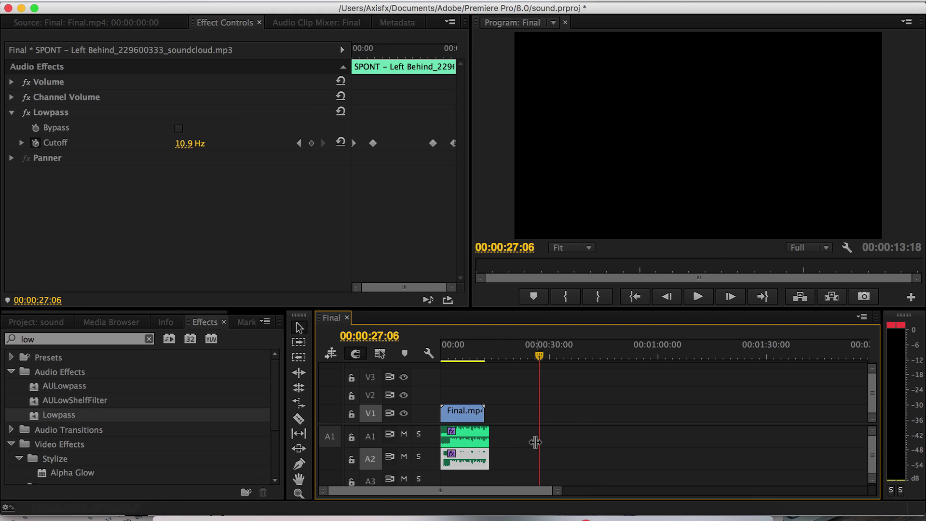
pyautogui.moveTo(496, 357); pyautogui.dragTo(349, 355)
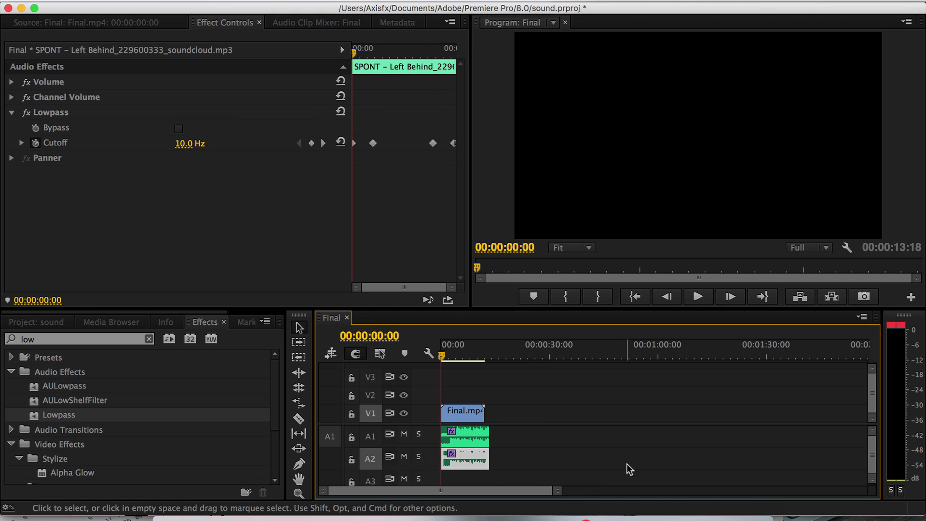
pyautogui.click(627, 464)
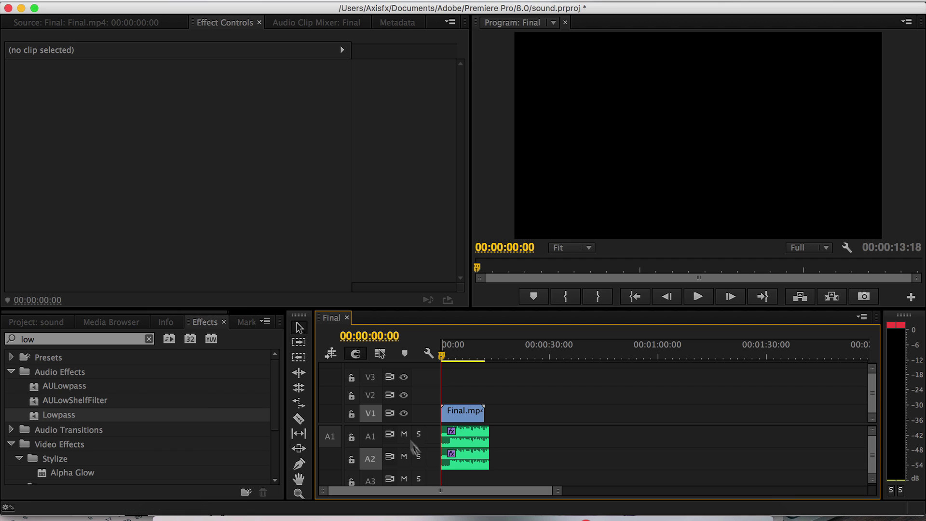
pyautogui.click(419, 457)
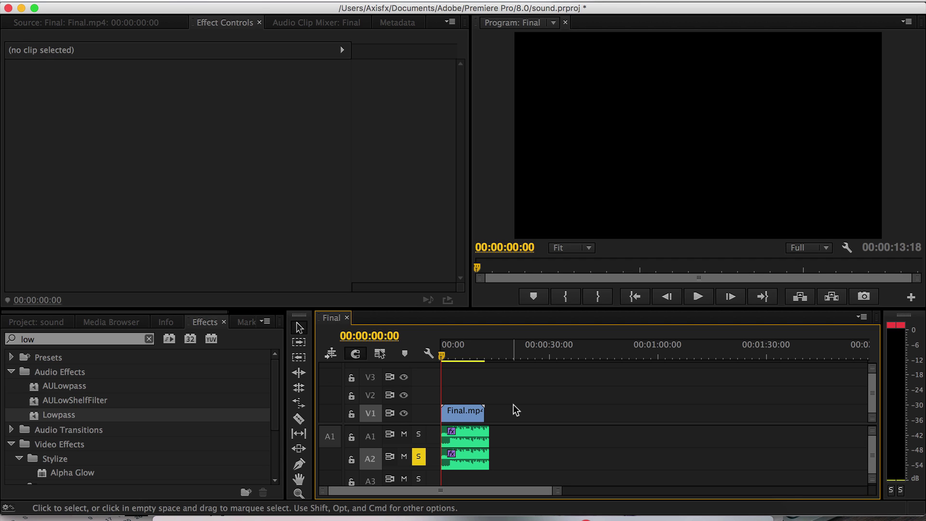
pyautogui.press('super+s')
# Step: Search 'highpas', apply Highpass to the A2 clip, and delete its Lowpass effect
pyautogui.click(465, 459)
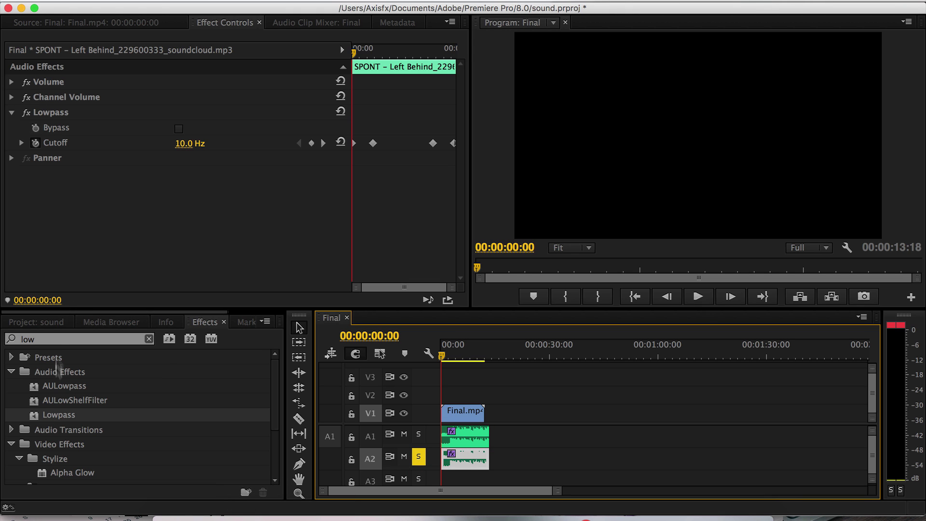
pyautogui.click(57, 338)
pyautogui.press('BackSpace')
pyautogui.press('BackSpace')
pyautogui.press('BackSpace')
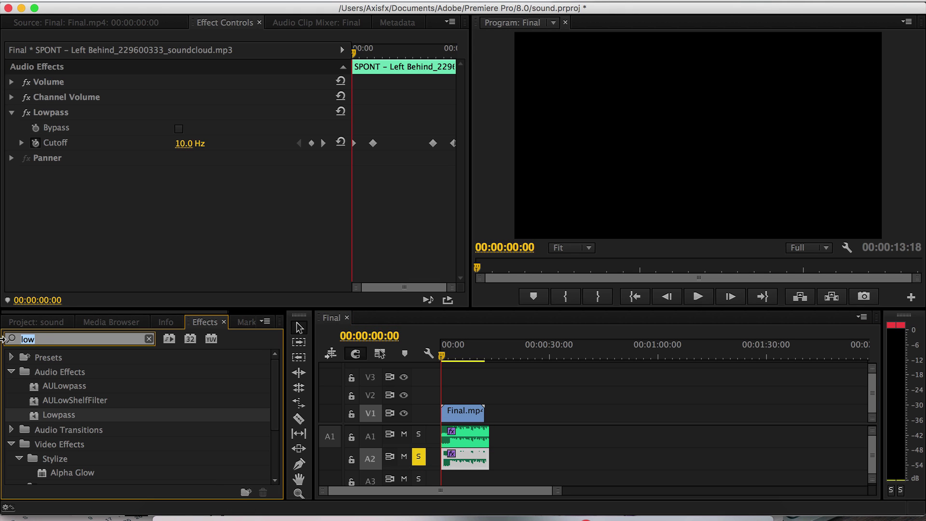
pyautogui.write('high')
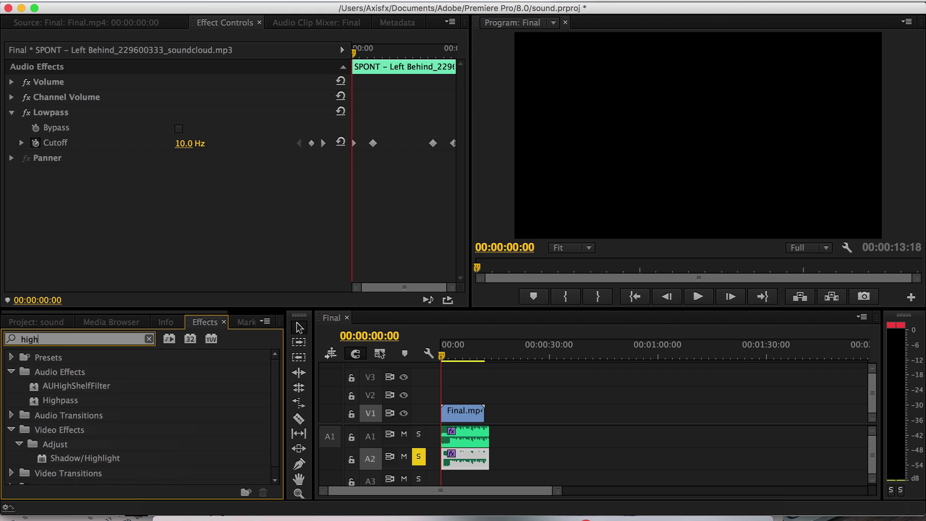
pyautogui.write('pas')
pyautogui.moveTo(49, 386); pyautogui.dragTo(460, 458)
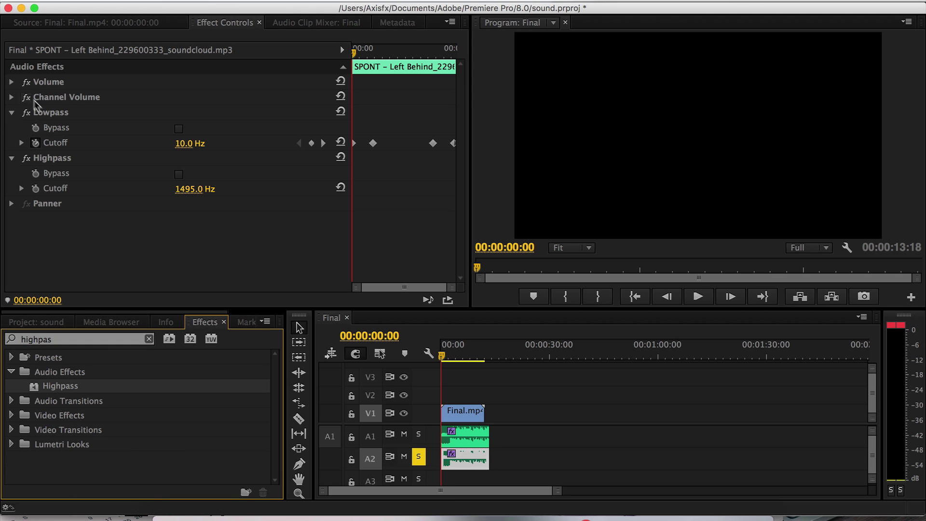
pyautogui.click(47, 114)
pyautogui.press('Delete')
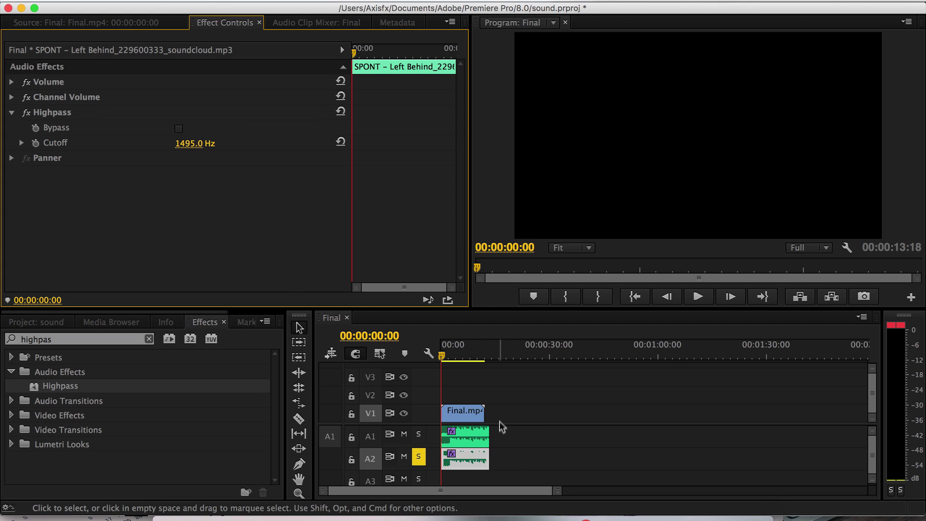
# Step: Un-solo A2, mute track A1, and select the A2 clip to view its Highpass
pyautogui.click(512, 452)
pyautogui.click(479, 436)
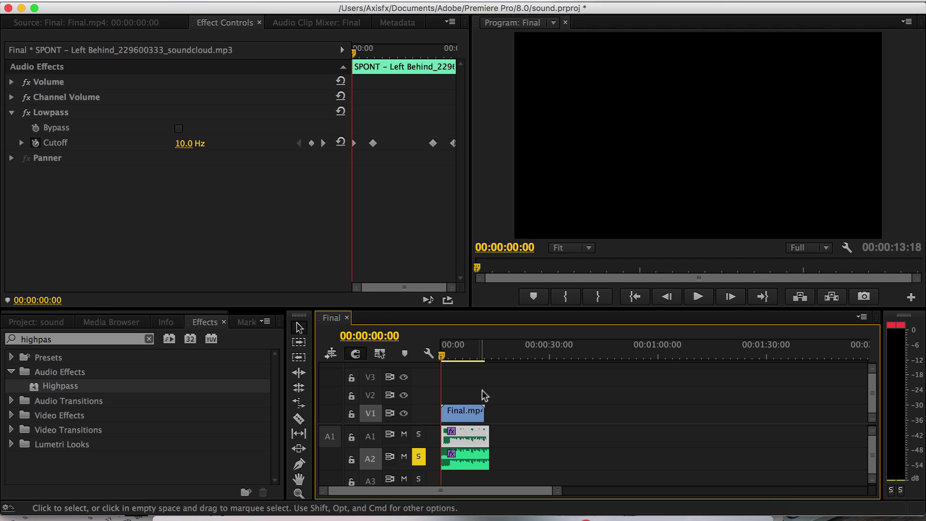
pyautogui.click(419, 458)
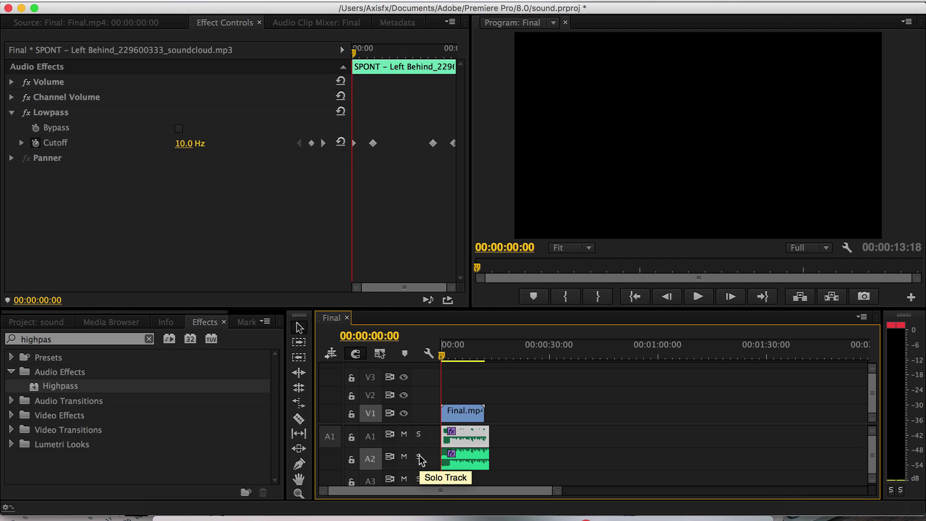
pyautogui.click(402, 435)
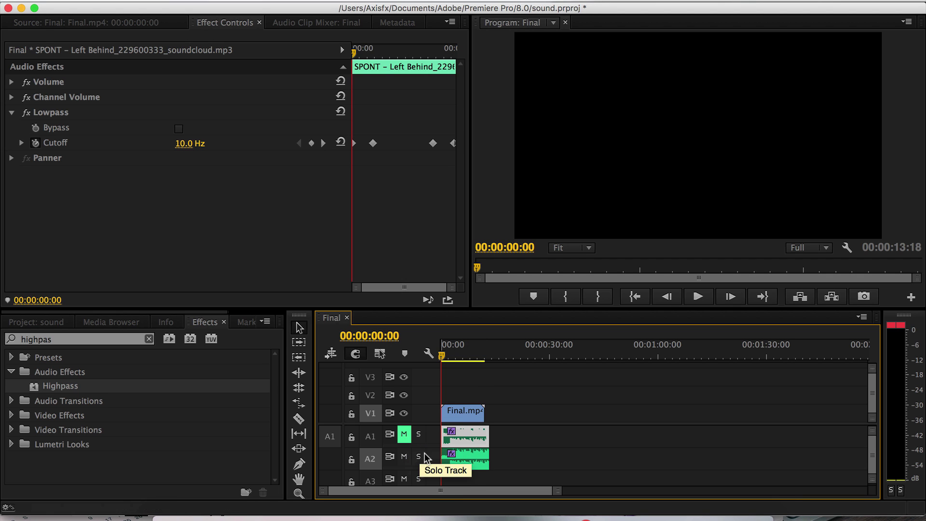
pyautogui.click(584, 451)
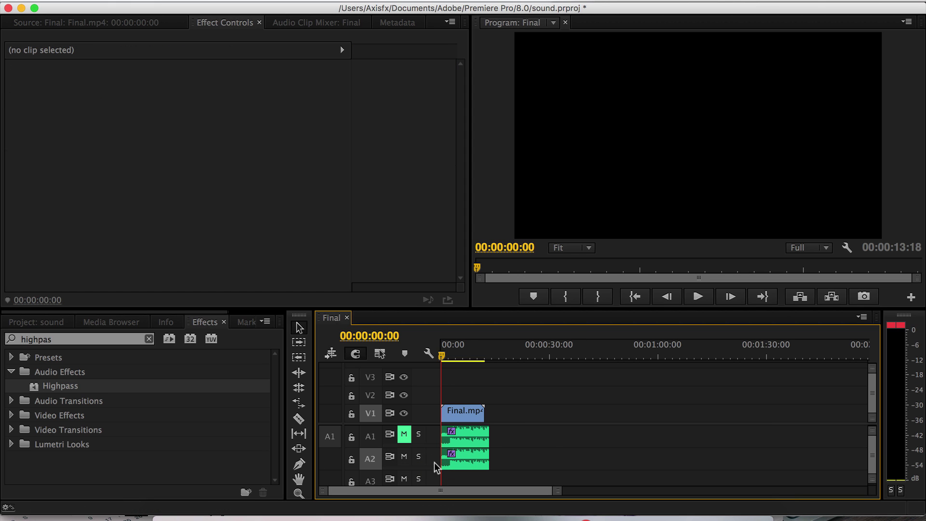
pyautogui.click(470, 466)
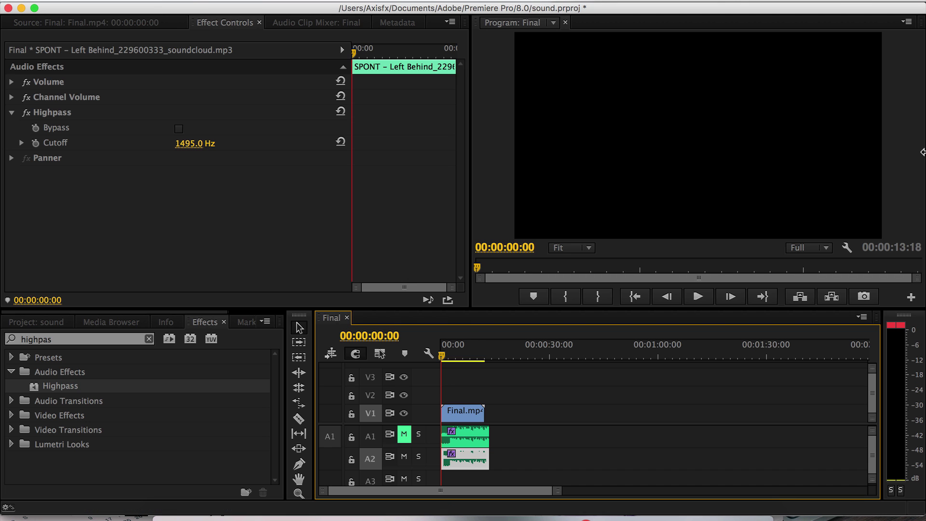
pyautogui.press('space')
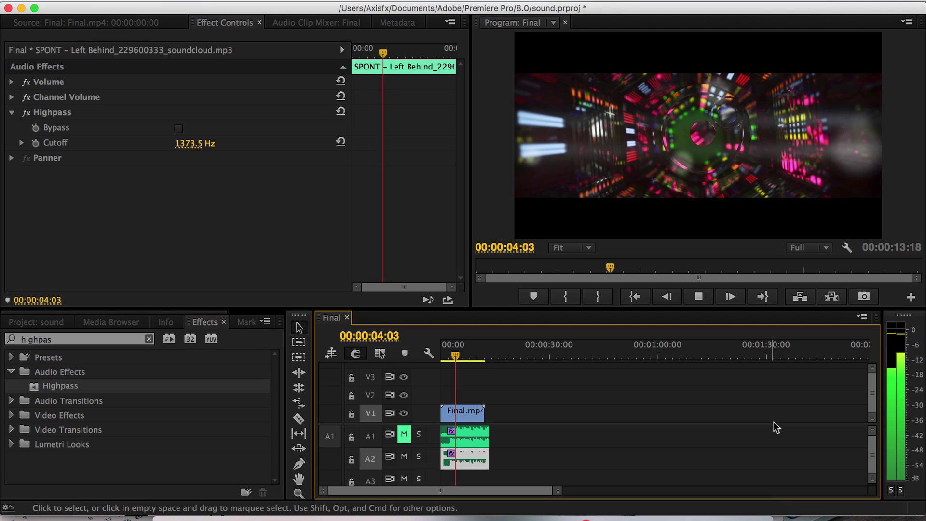
pyautogui.press('space')
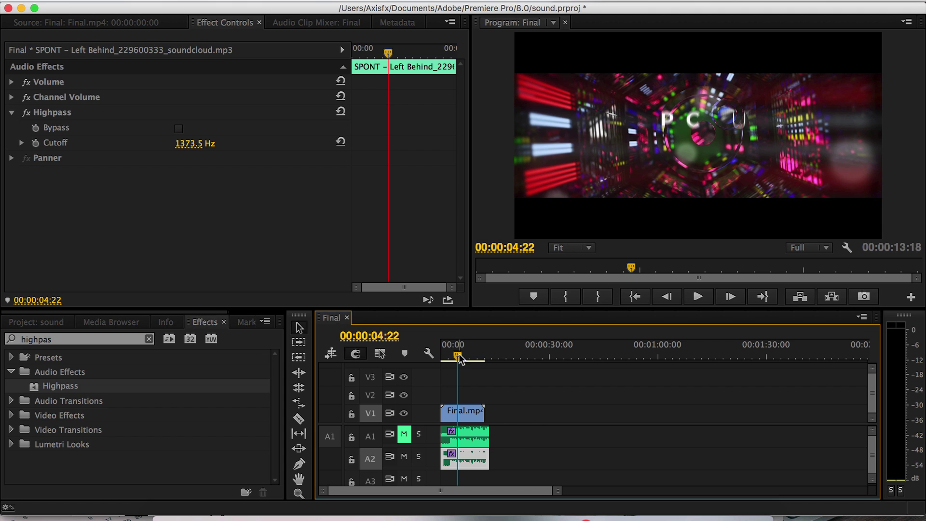
pyautogui.moveTo(458, 355); pyautogui.dragTo(381, 356)
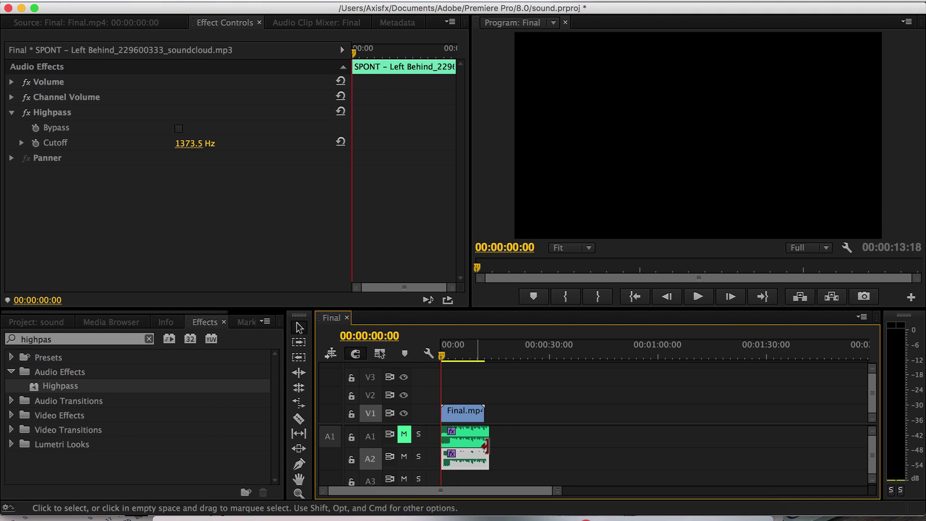
pyautogui.click(589, 434)
pyautogui.moveTo(440, 340)
pyautogui.mouseDown()
pyautogui.moveTo(458, 350)
pyautogui.moveTo(440, 350)
pyautogui.mouseUp()
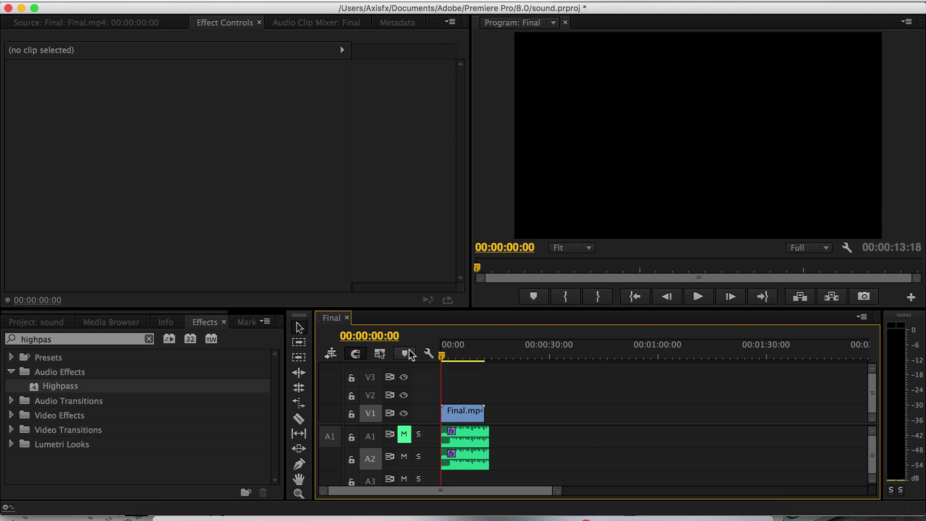
pyautogui.click(470, 461)
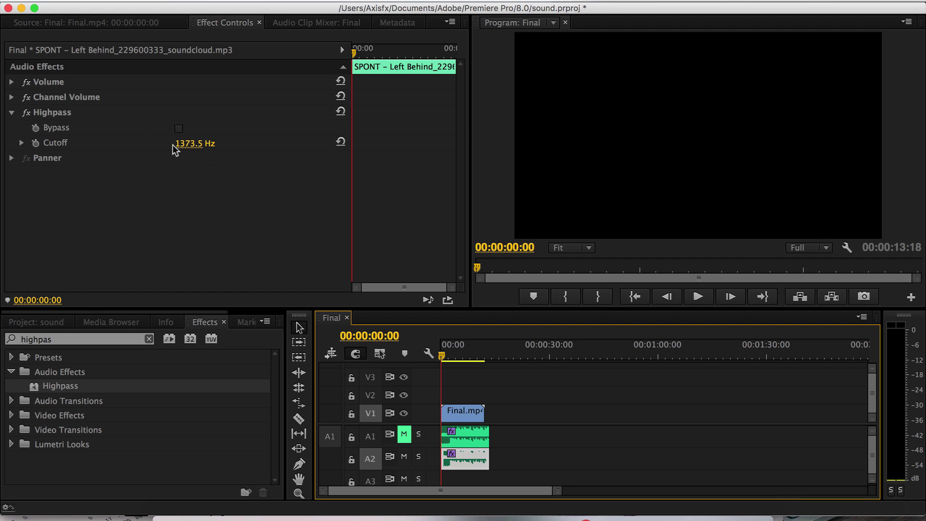
# Step: Set the A2 Highpass Cutoff to 9.2 Hz, enable keyframing, and raise the start keyframe to 21838.7 Hz
pyautogui.click(193, 143)
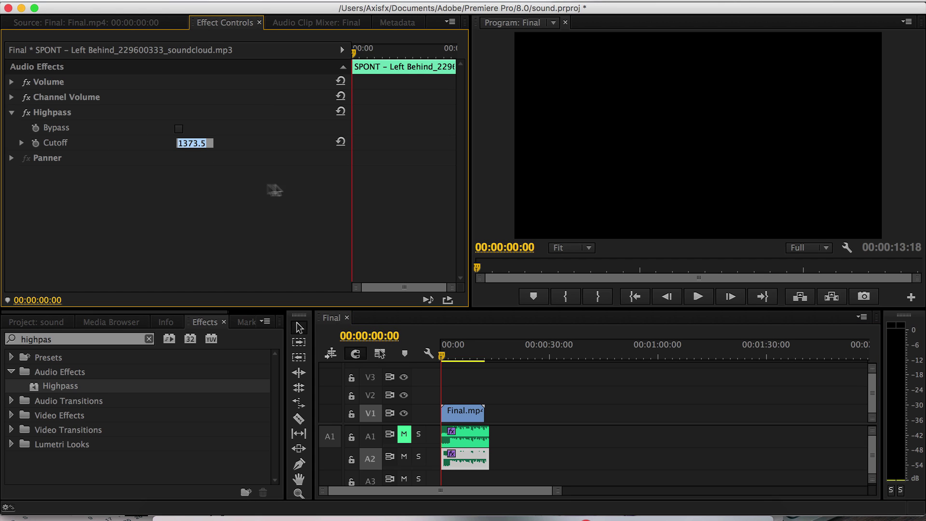
pyautogui.click(182, 156)
pyautogui.moveTo(201, 145); pyautogui.dragTo(145, 143)
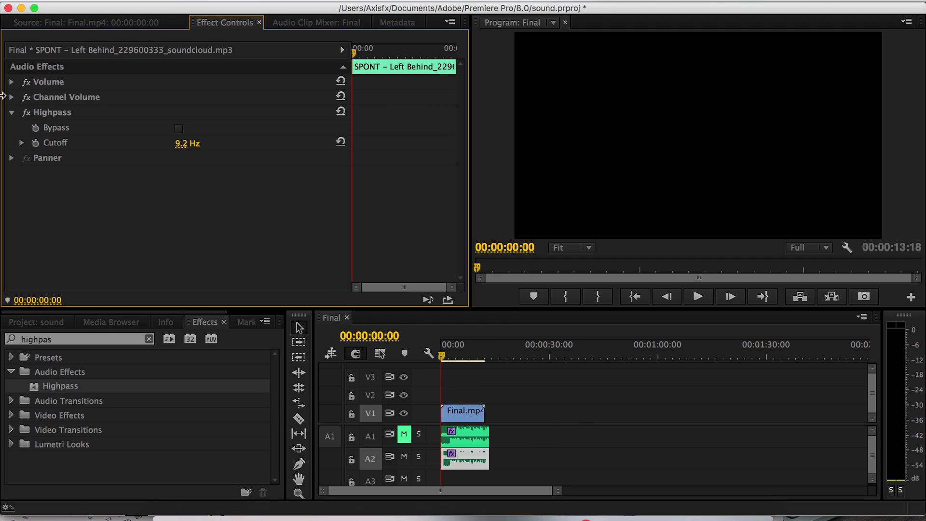
pyautogui.click(39, 141)
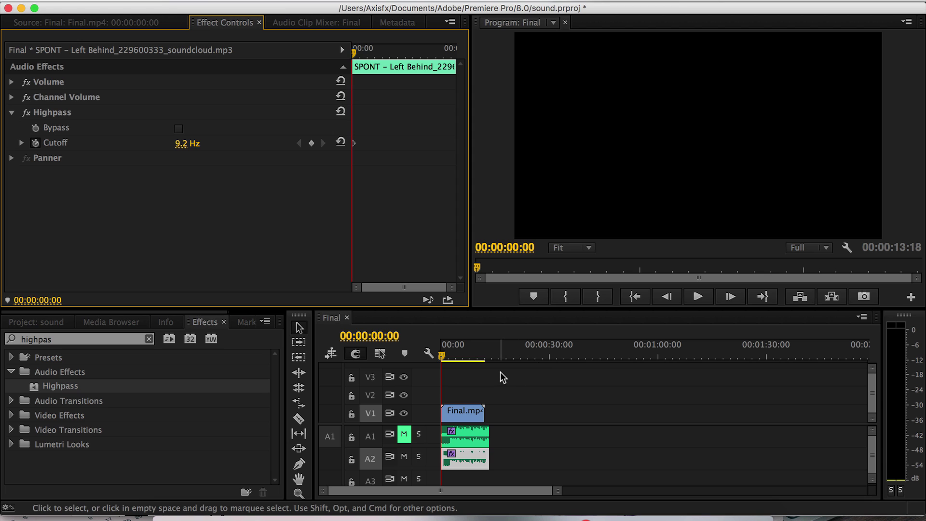
pyautogui.moveTo(353, 143); pyautogui.dragTo(376, 142)
pyautogui.moveTo(193, 139); pyautogui.dragTo(251, 139)
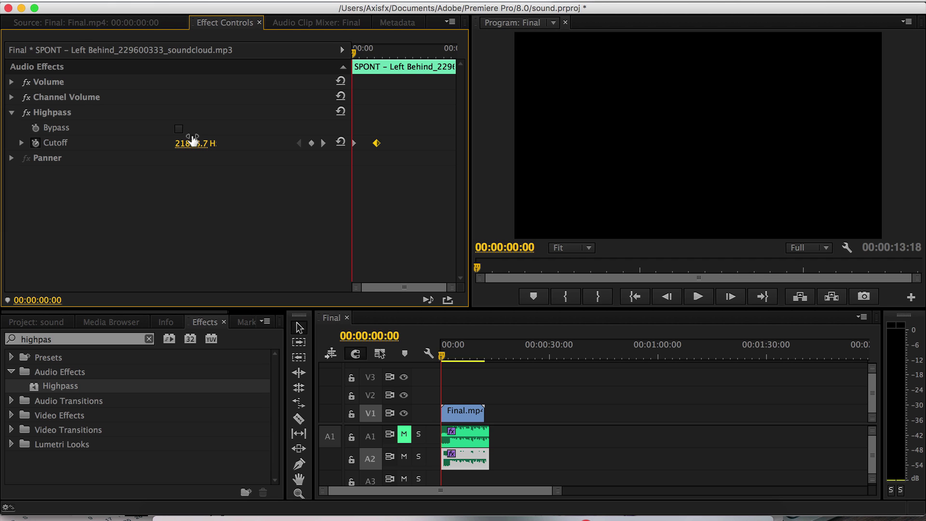
pyautogui.click(545, 431)
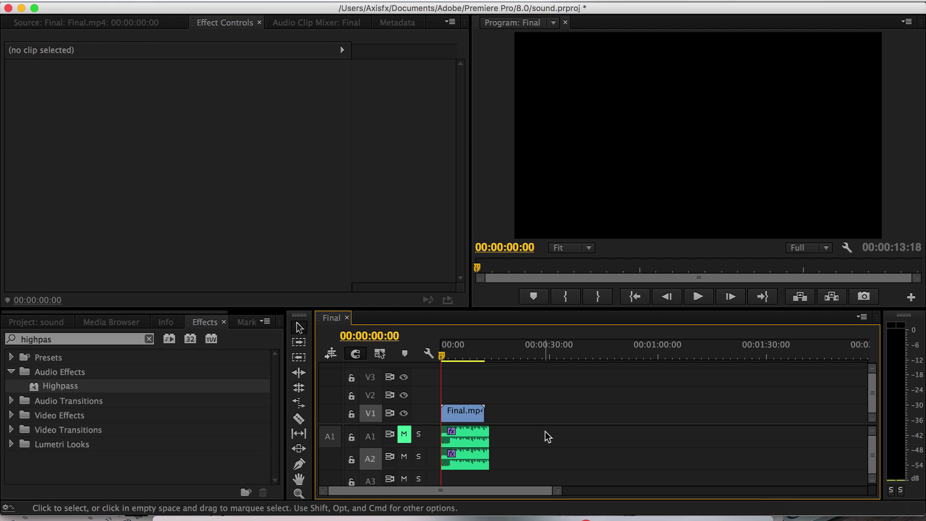
# Step: Replay the A2 clip to hear the Highpass fade-in
pyautogui.click(470, 459)
pyautogui.press('space')
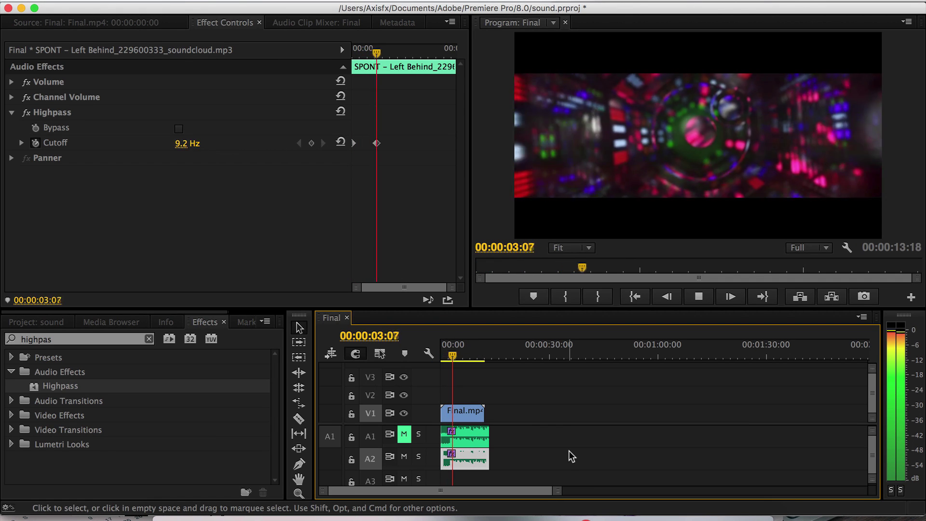
pyautogui.press('space')
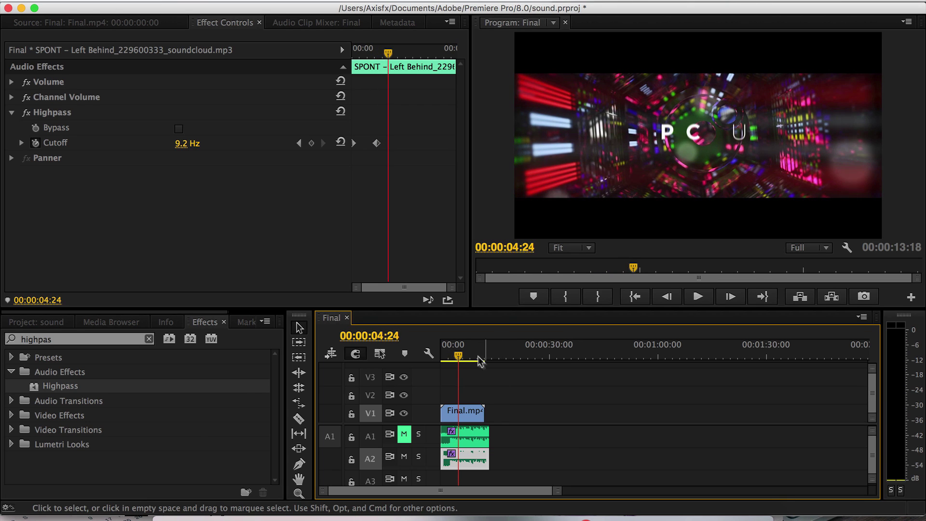
# Step: Add a 9.2 Hz Cutoff keyframe at 00:00:10:29 and 21838.7 Hz near the end, then preview
pyautogui.moveTo(479, 356); pyautogui.dragTo(442, 357)
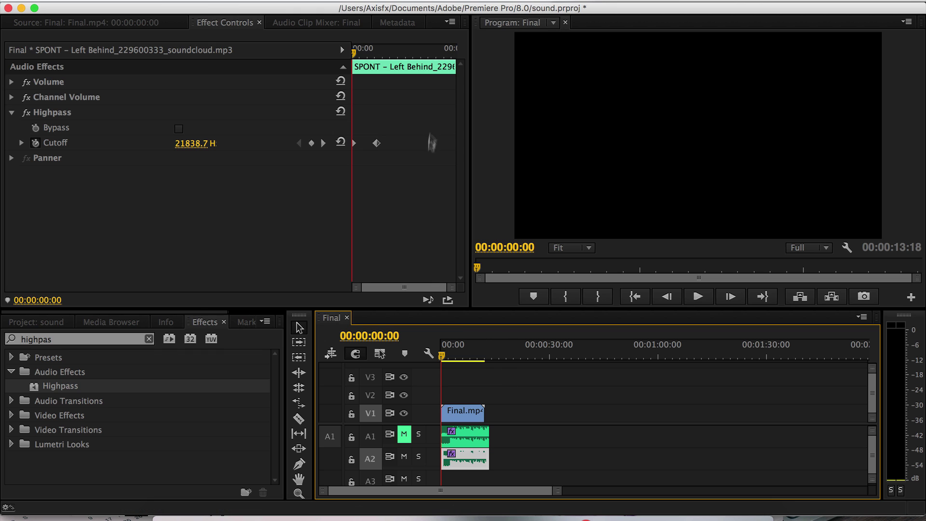
pyautogui.moveTo(431, 56); pyautogui.dragTo(453, 45)
pyautogui.click(311, 143)
pyautogui.click(195, 142)
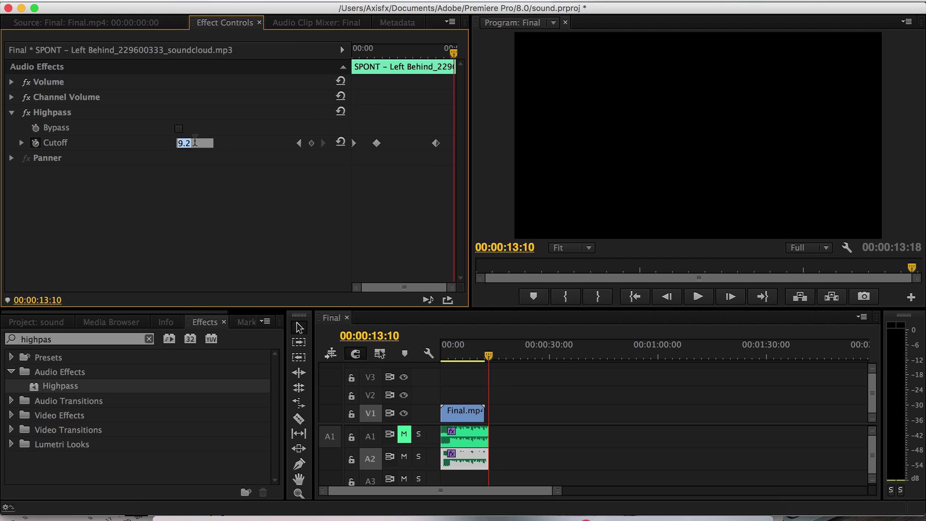
pyautogui.write('21838.7')
pyautogui.press('Return')
pyautogui.click(466, 347)
pyautogui.press('space')
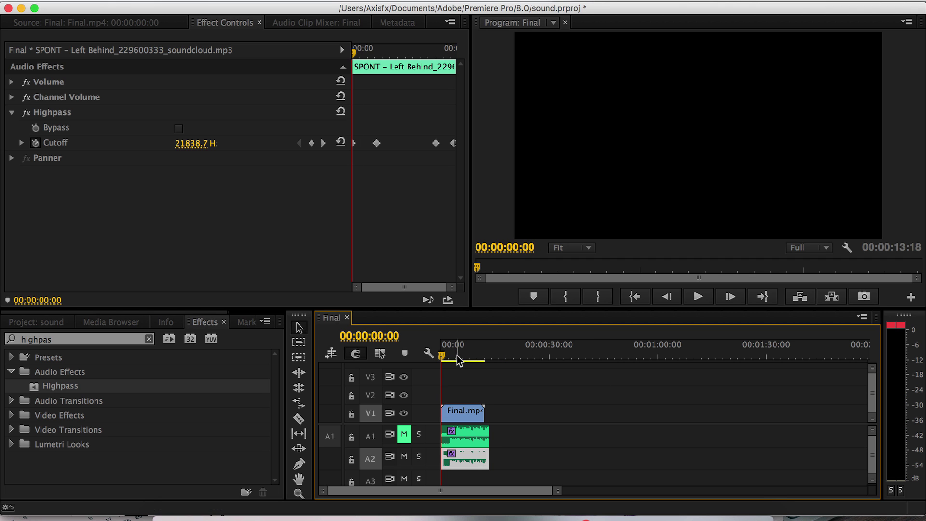
pyautogui.click(615, 423)
pyautogui.click(461, 355)
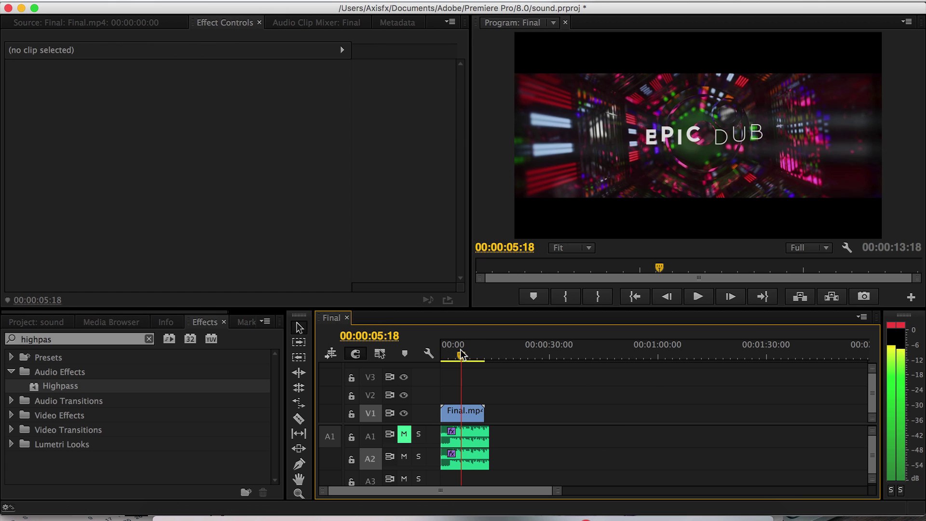